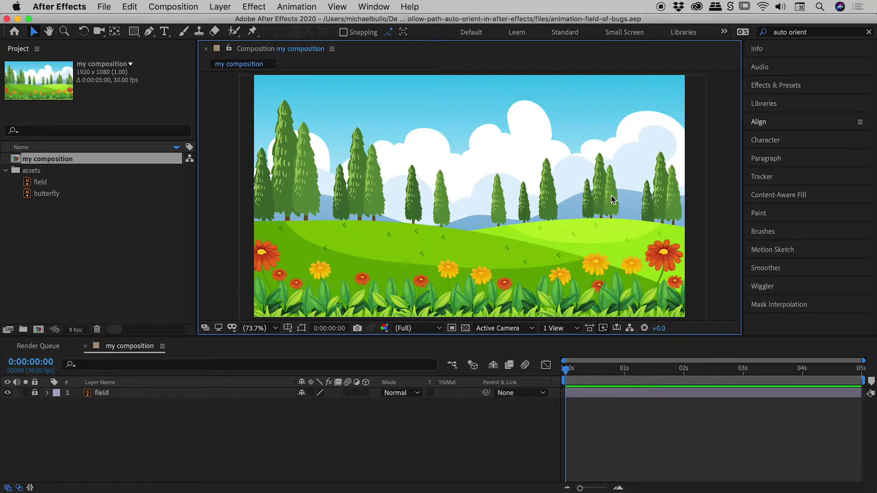
# Step: Drag the butterfly image from the Project panel into the composition, above the field background
pyautogui.click(89, 198)
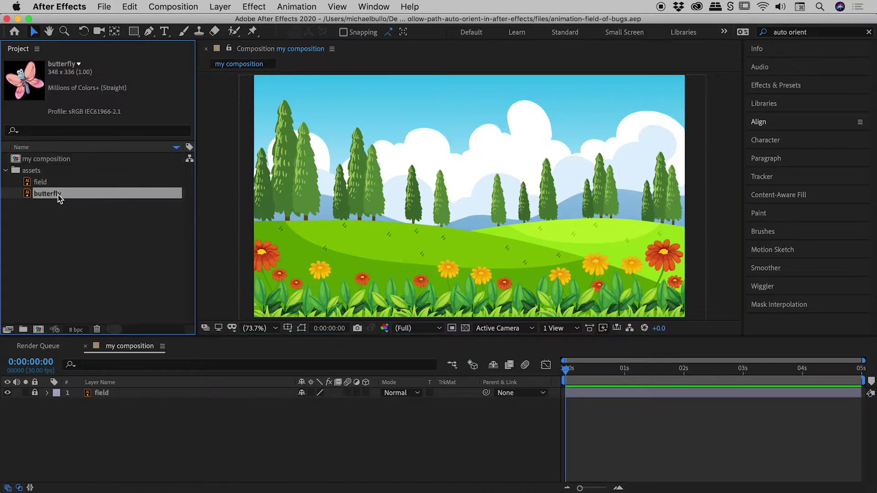
pyautogui.moveTo(58, 197); pyautogui.dragTo(319, 196)
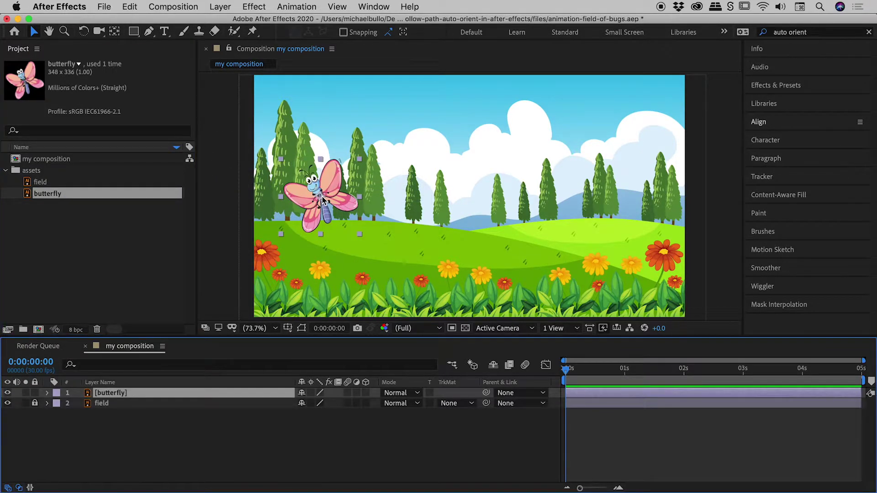
pyautogui.click(101, 227)
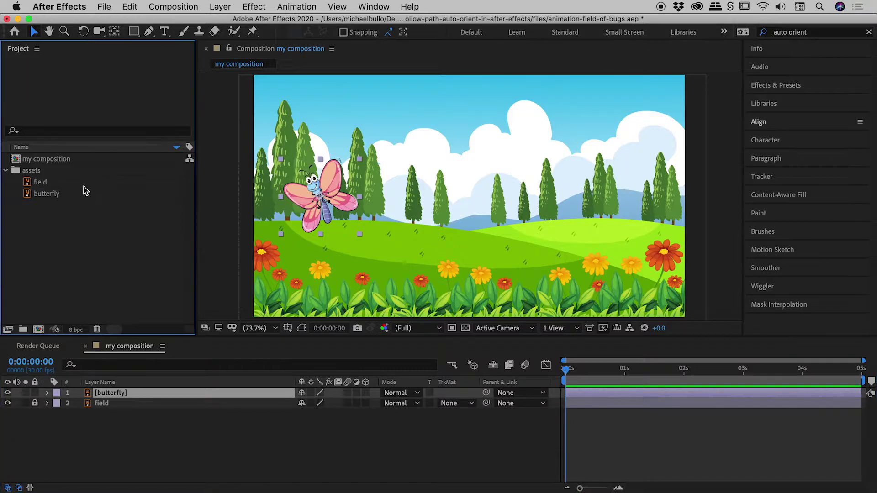
pyautogui.click(87, 182)
pyautogui.click(65, 195)
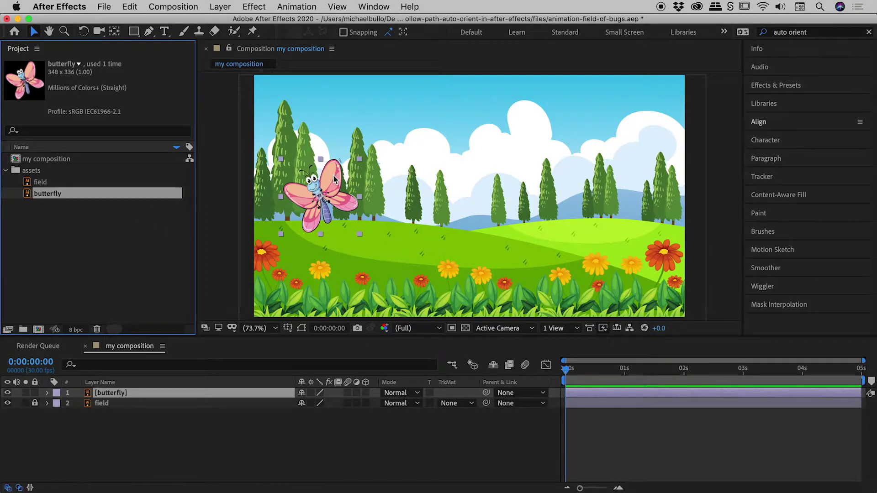
pyautogui.moveTo(335, 178); pyautogui.dragTo(332, 176)
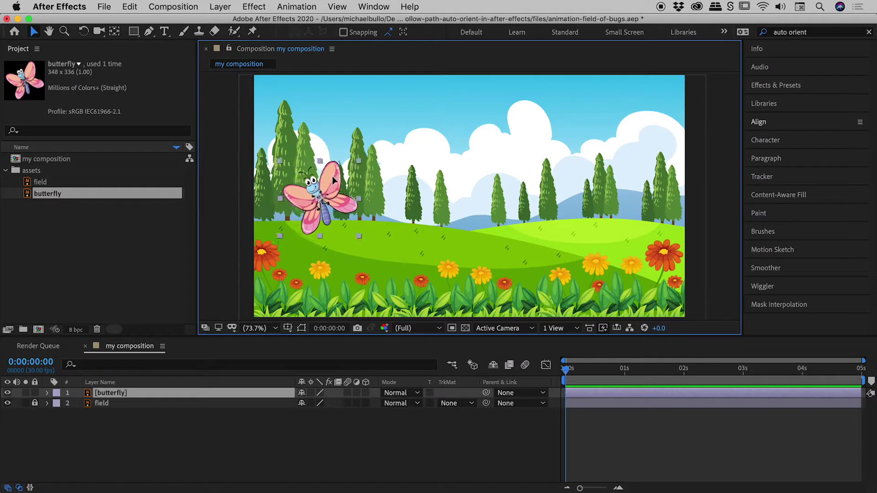
pyautogui.moveTo(581, 368); pyautogui.dragTo(555, 368)
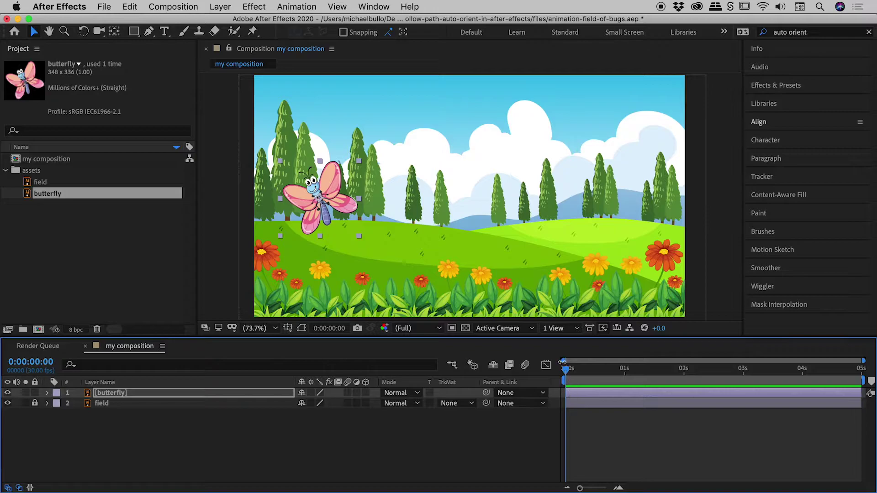
# Step: Twirl open the butterfly's Transform and set a Position keyframe at 0s (290.4, 548.1)
pyautogui.click(136, 395)
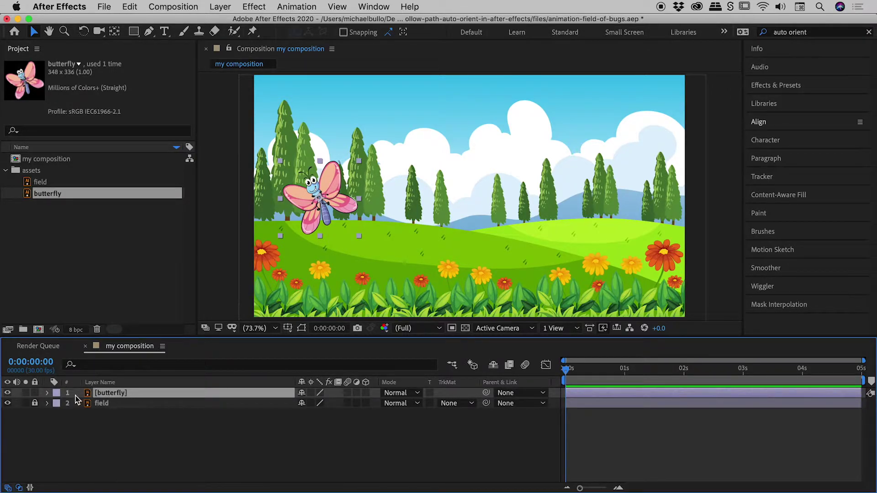
pyautogui.click(46, 394)
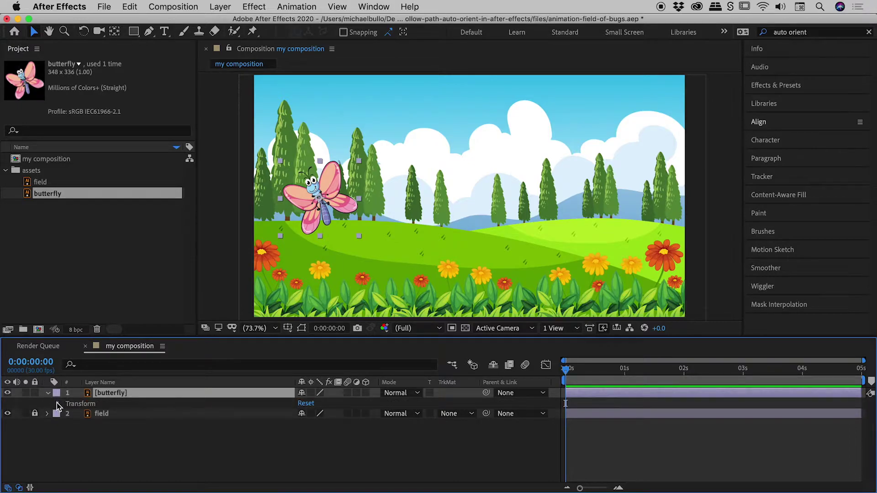
pyautogui.click(58, 403)
pyautogui.click(123, 424)
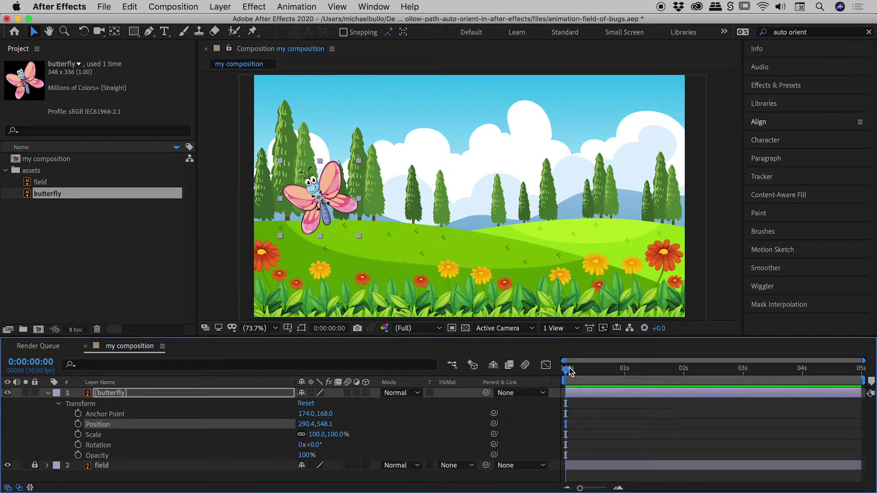
pyautogui.click(78, 424)
# Step: At 2 seconds, drag the butterfly to the right side (1649.8, 545.4), then scrub back to preview
pyautogui.moveTo(567, 372); pyautogui.dragTo(690, 376)
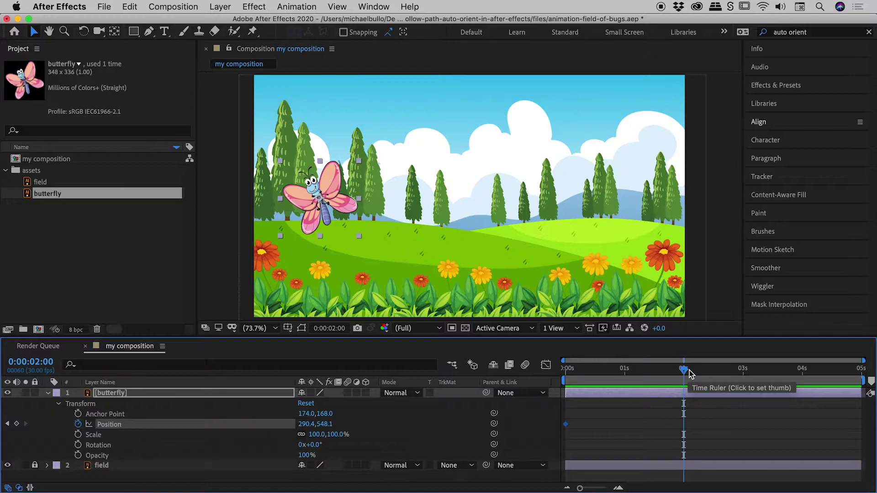
pyautogui.moveTo(325, 189); pyautogui.dragTo(631, 188)
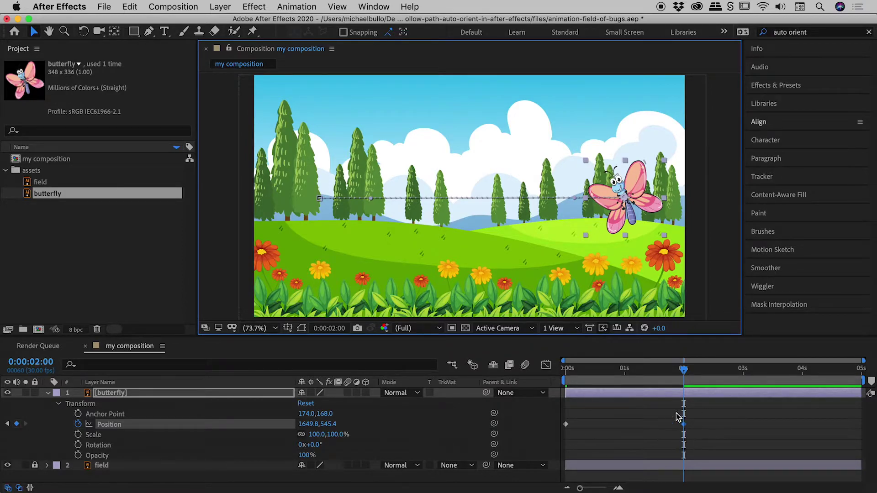
pyautogui.moveTo(684, 370); pyautogui.dragTo(613, 380)
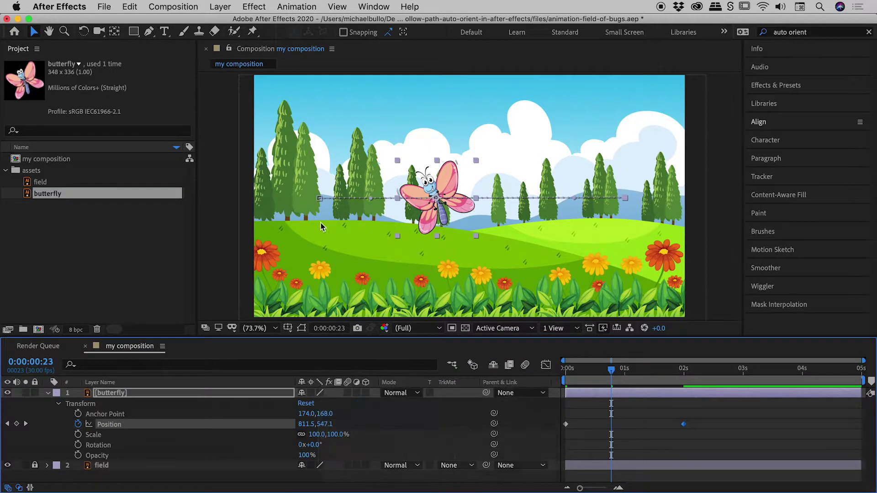
# Step: Zoom in on the path's start and pull the first Position vertex lower
pyautogui.press('.')
pyautogui.press('.')
pyautogui.press('.')
pyautogui.moveTo(341, 184); pyautogui.dragTo(554, 197)
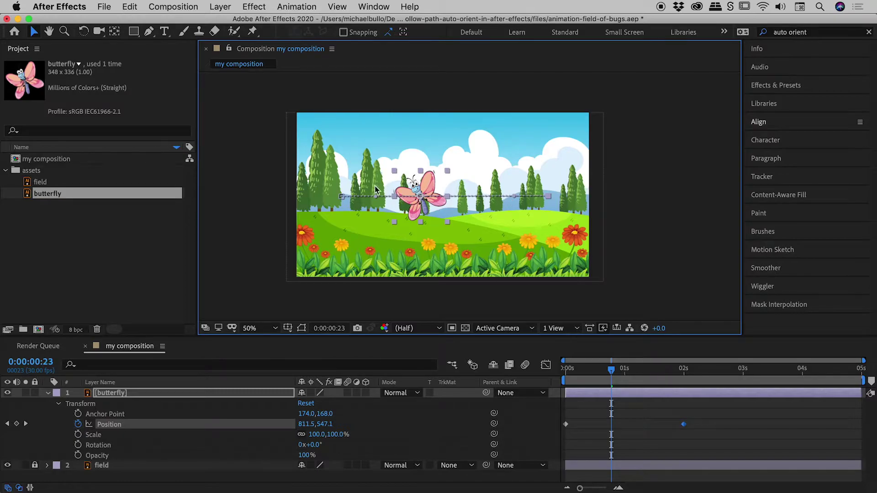
pyautogui.press('.')
pyautogui.moveTo(294, 204); pyautogui.dragTo(412, 201)
pyautogui.scroll(2, 431, 195)
pyautogui.press('v')
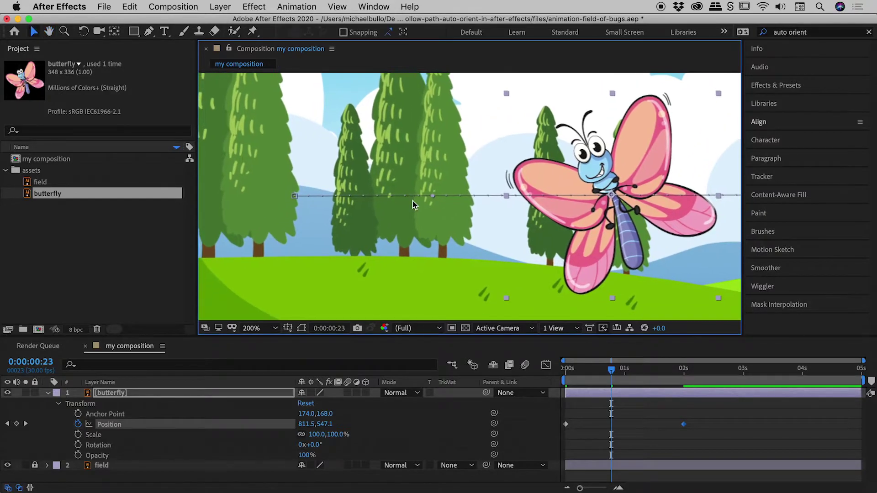
pyautogui.click(294, 196)
pyautogui.moveTo(433, 196); pyautogui.dragTo(433, 270)
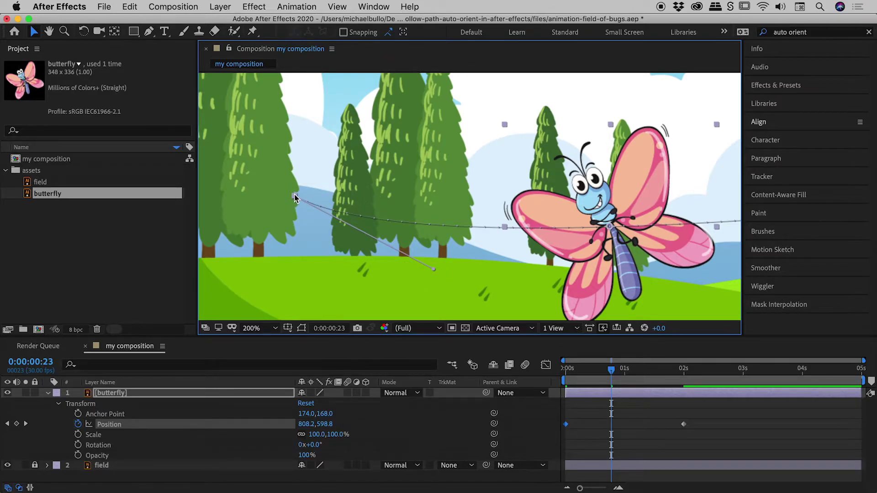
# Step: Refine the starting vertex and its Bezier handle so the path curves down through mid-field
pyautogui.scroll(-1, 294, 198)
pyautogui.press('h')
pyautogui.moveTo(410, 255)
pyautogui.mouseDown()
pyautogui.moveTo(406, 202)
pyautogui.moveTo(384, 212)
pyautogui.moveTo(408, 193)
pyautogui.moveTo(378, 268)
pyautogui.moveTo(383, 283)
pyautogui.moveTo(363, 280)
pyautogui.moveTo(411, 262)
pyautogui.mouseUp()
pyautogui.press('v')
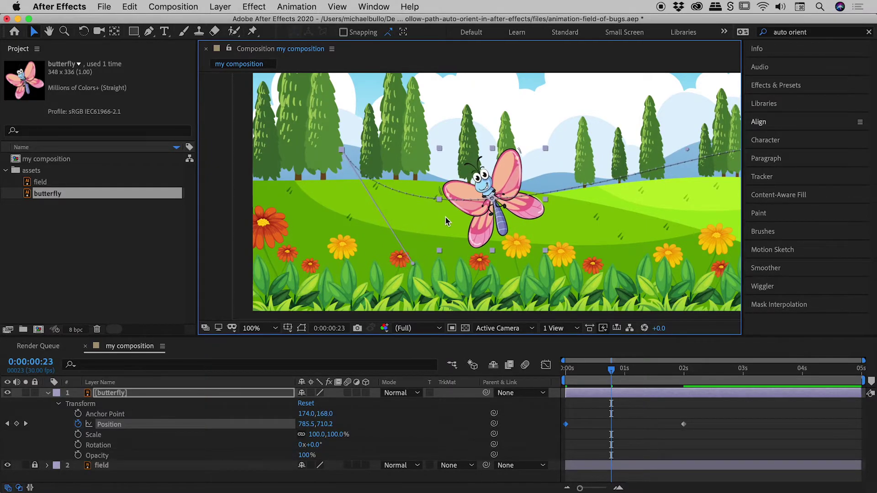
pyautogui.moveTo(341, 150); pyautogui.dragTo(344, 127)
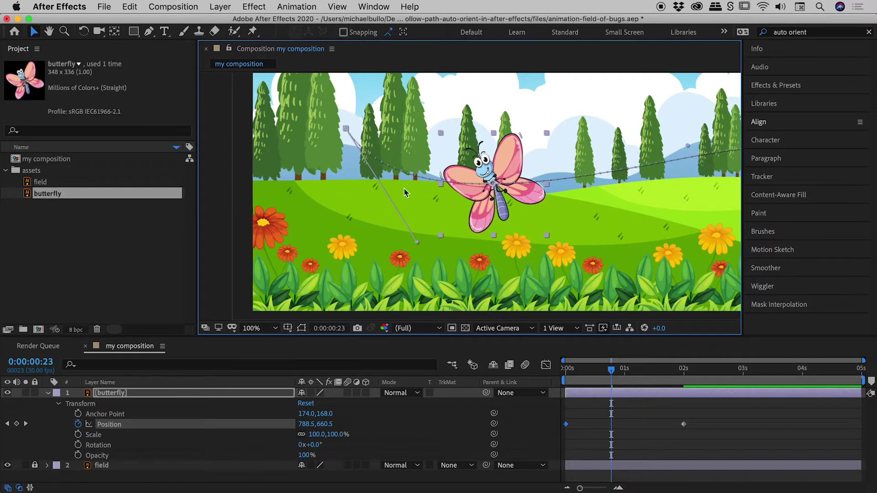
pyautogui.moveTo(416, 242); pyautogui.dragTo(396, 264)
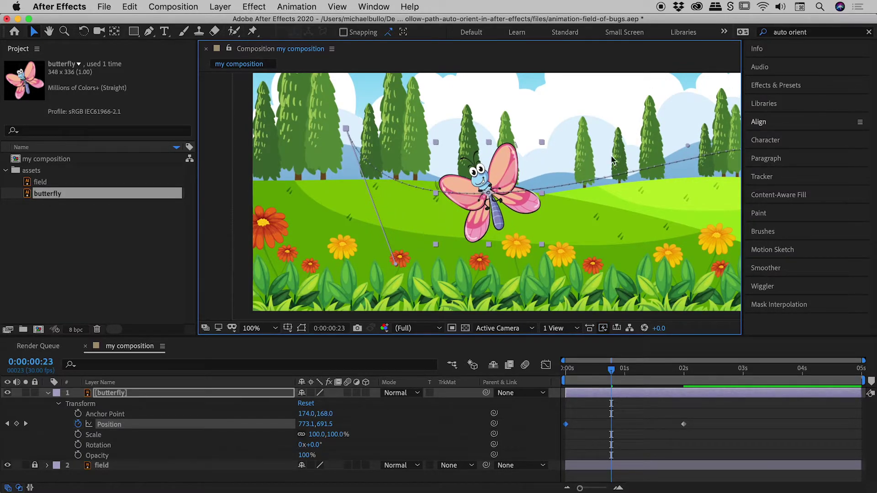
# Step: Lower the path's end point and pull its curve handle up to arch the path
pyautogui.hscroll(5, 610, 183)
pyautogui.scroll(3, 610, 183)
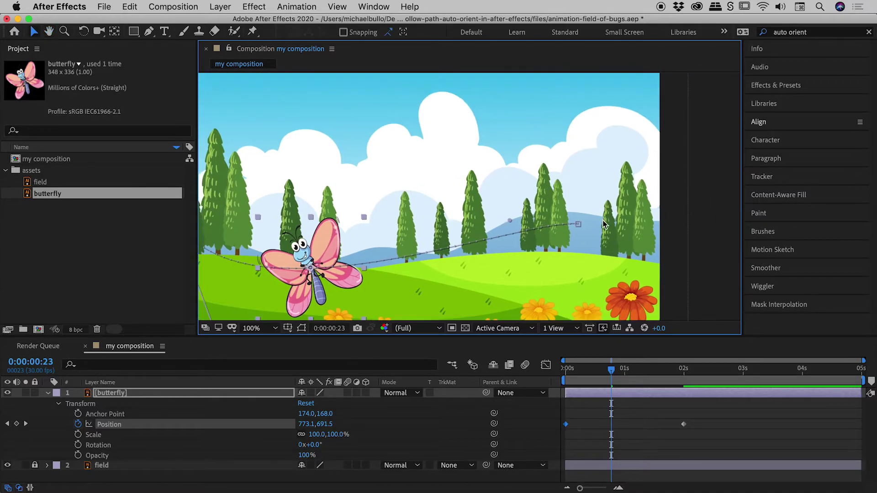
pyautogui.click(578, 225)
pyautogui.moveTo(579, 225); pyautogui.dragTo(577, 247)
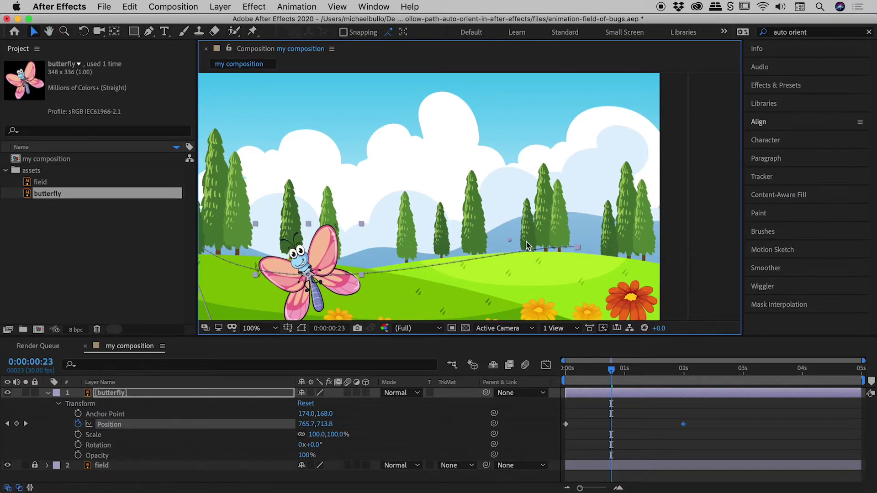
pyautogui.moveTo(508, 239); pyautogui.dragTo(508, 90)
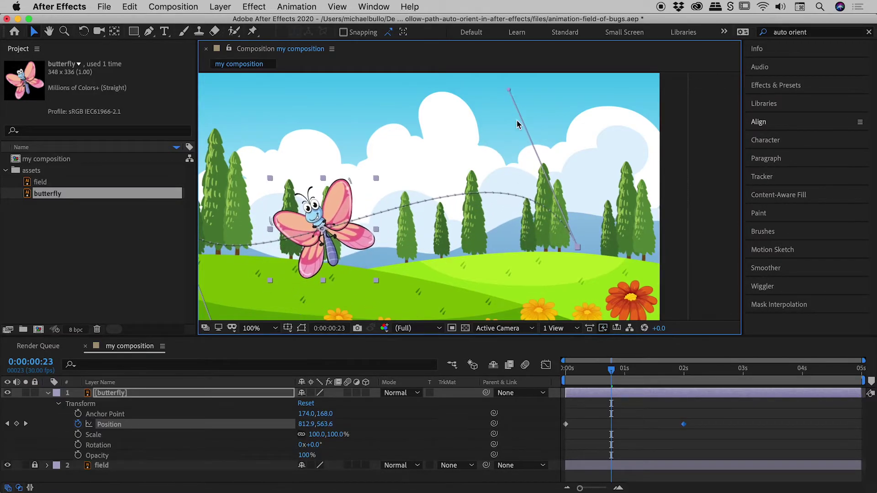
# Step: Adjust the first keyframe's handles to deepen the dip into an S-shaped wave, then scrub to check
pyautogui.scroll(-2, 517, 118)
pyautogui.press('h')
pyautogui.press('v')
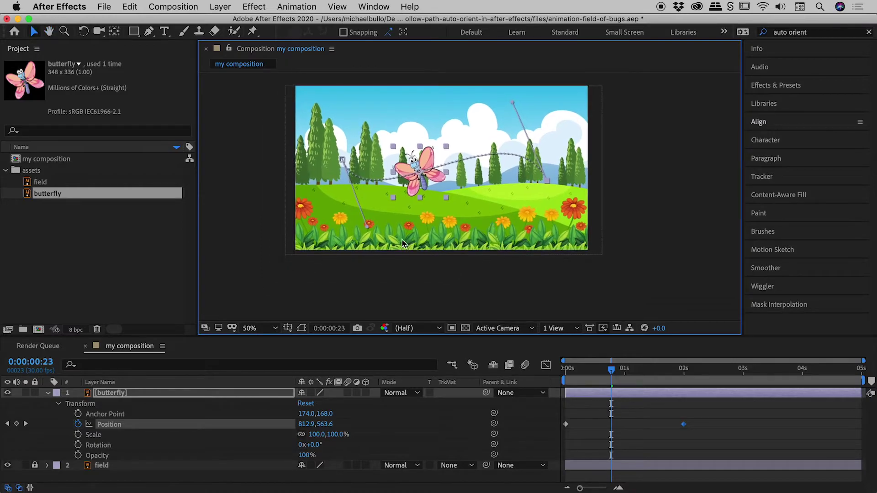
pyautogui.moveTo(368, 226); pyautogui.dragTo(381, 273)
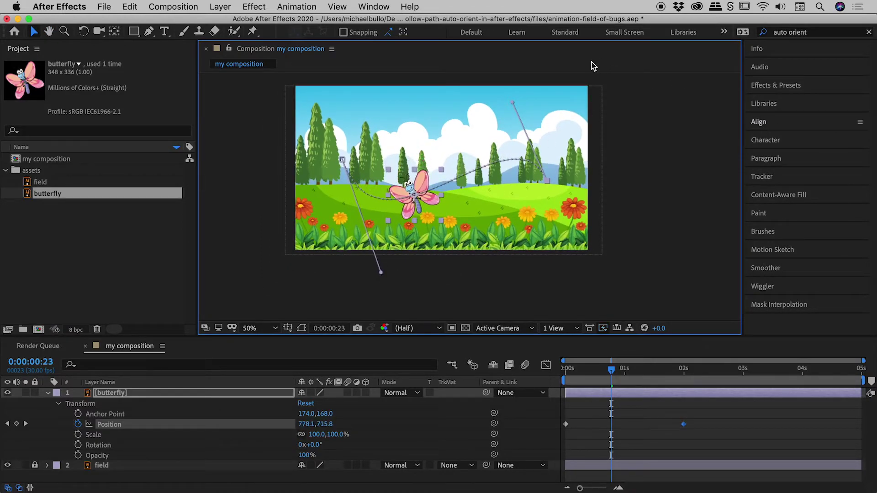
pyautogui.moveTo(513, 106); pyautogui.dragTo(510, 73)
pyautogui.moveTo(382, 274); pyautogui.dragTo(396, 293)
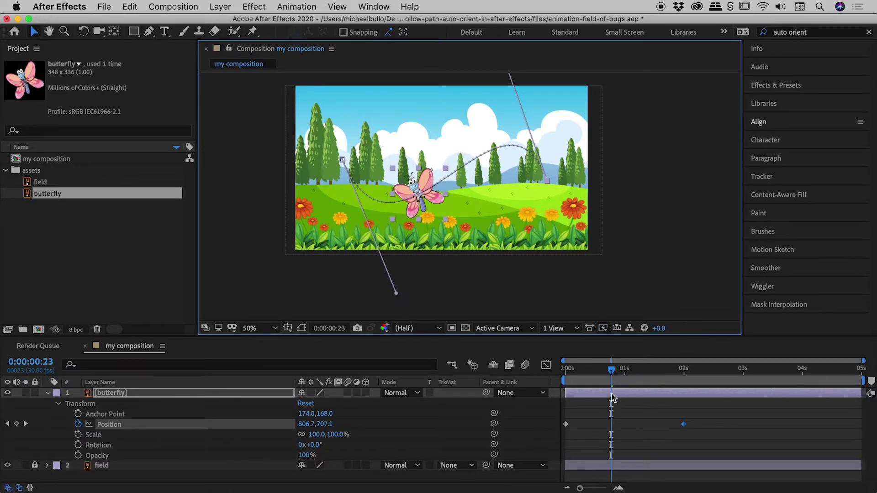
pyautogui.moveTo(611, 370)
pyautogui.mouseDown()
pyautogui.moveTo(568, 371)
pyautogui.moveTo(664, 370)
pyautogui.moveTo(565, 369)
pyautogui.moveTo(636, 361)
pyautogui.moveTo(589, 360)
pyautogui.moveTo(599, 373)
pyautogui.moveTo(637, 370)
pyautogui.moveTo(593, 372)
pyautogui.moveTo(624, 370)
pyautogui.mouseUp()
pyautogui.scroll(2, 501, 226)
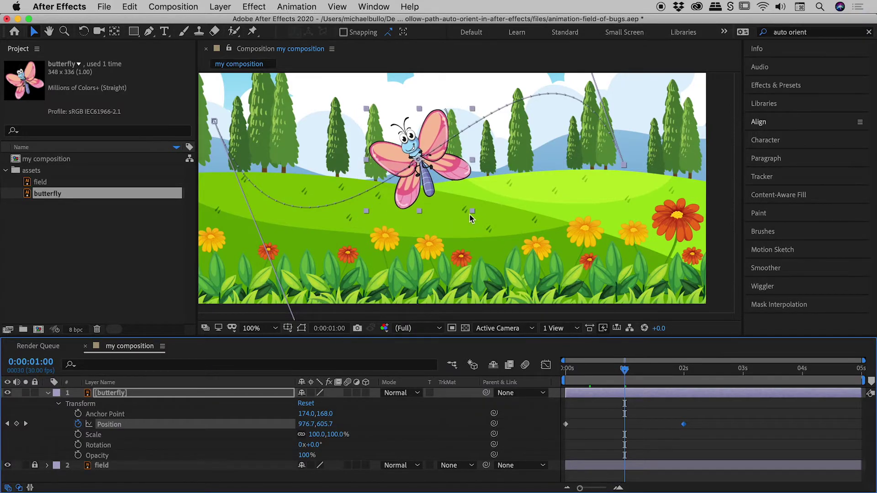
# Step: At 0:00:00:00, scrub the butterfly's Rotation to 0x+185.0° and check its heading
pyautogui.moveTo(437, 216); pyautogui.dragTo(524, 236)
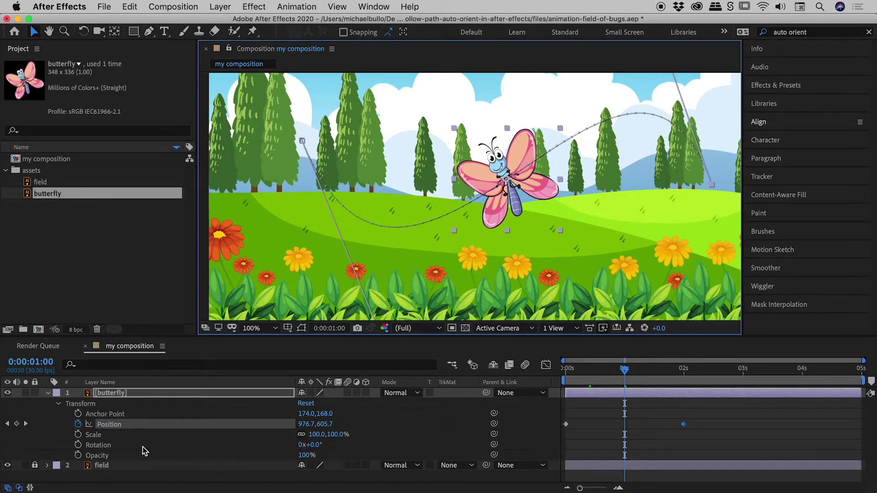
pyautogui.click(143, 446)
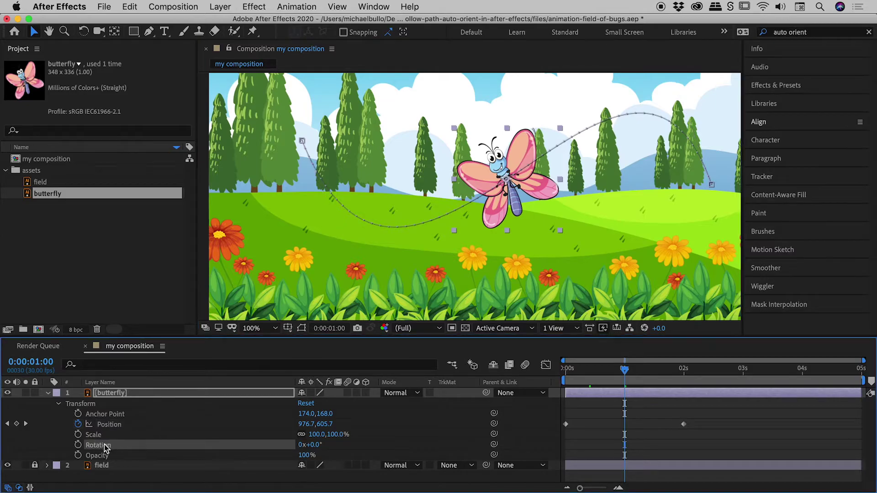
pyautogui.moveTo(625, 371); pyautogui.dragTo(556, 366)
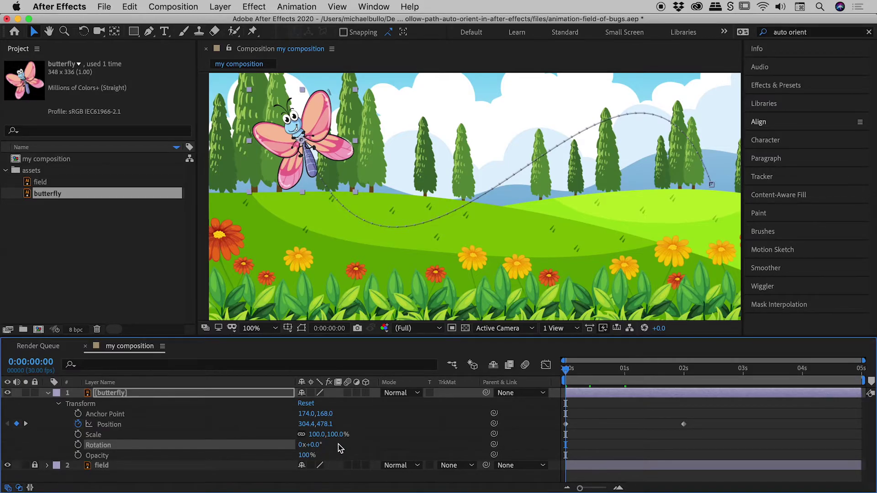
pyautogui.moveTo(319, 447); pyautogui.dragTo(432, 444)
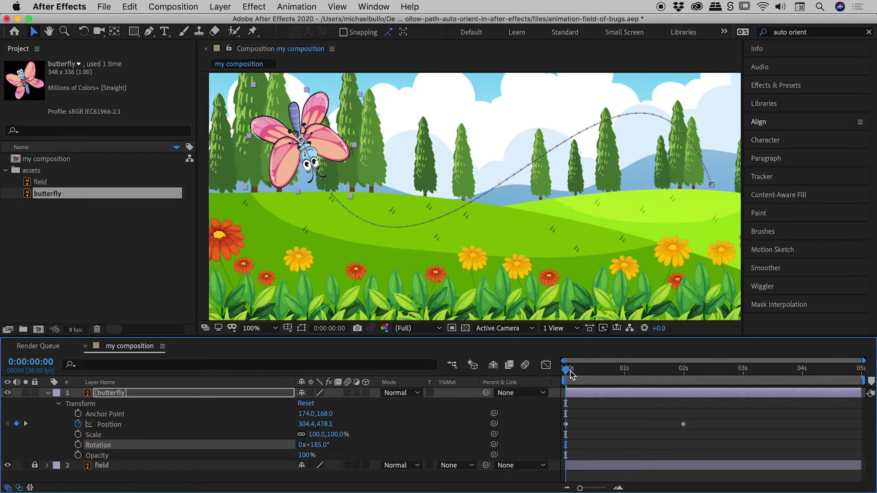
pyautogui.moveTo(571, 373); pyautogui.dragTo(618, 363)
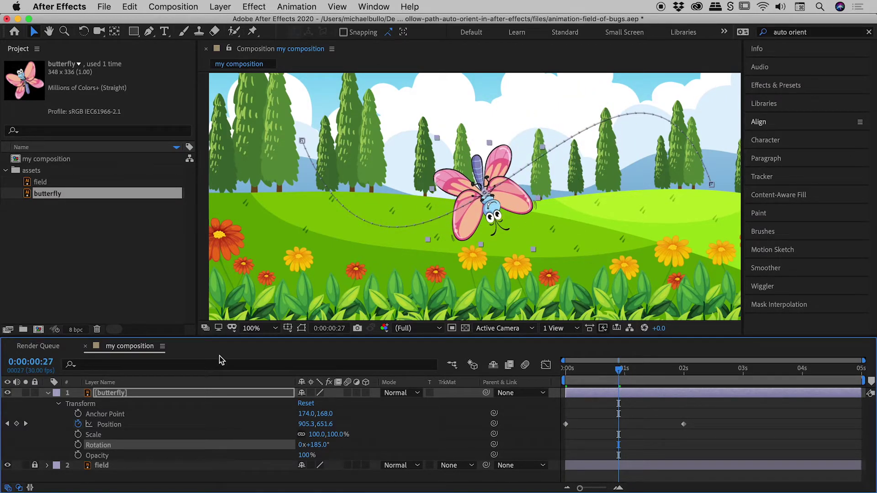
pyautogui.click(168, 395)
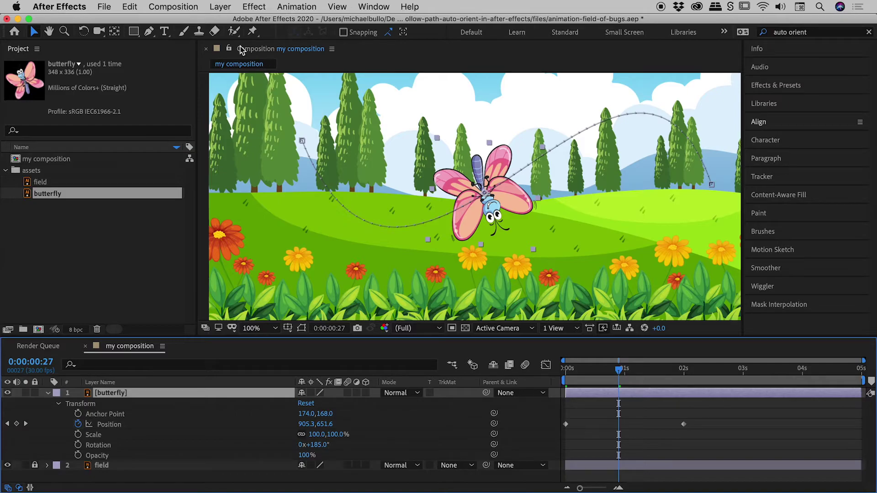
# Step: Apply Layer > Transform > Auto-Orient with Orient Along Path to the butterfly, then scrub back
pyautogui.click(222, 8)
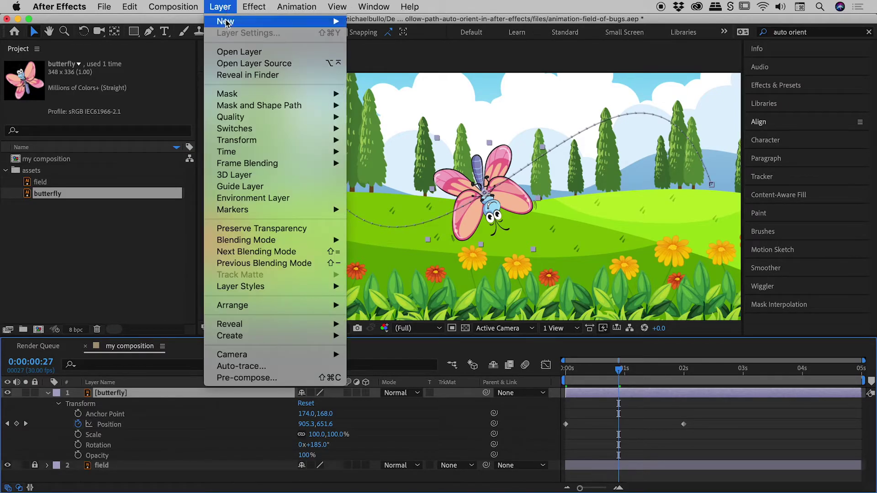
pyautogui.moveTo(237, 142)
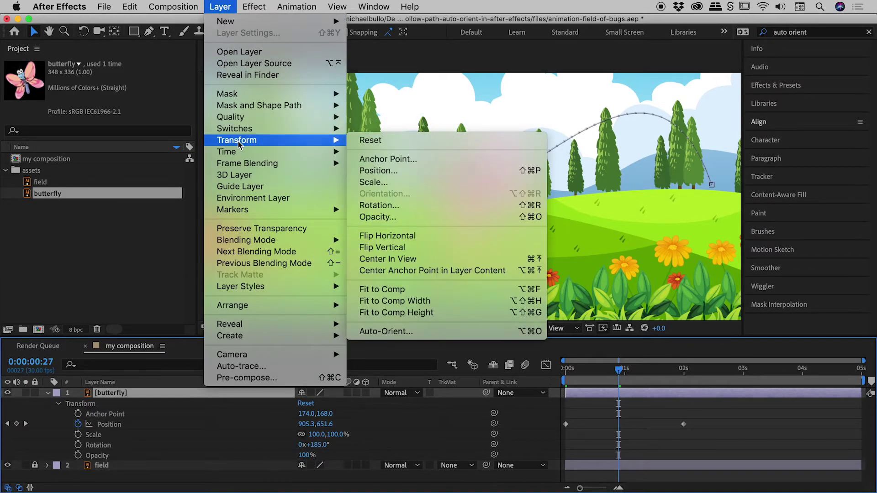
pyautogui.click(439, 337)
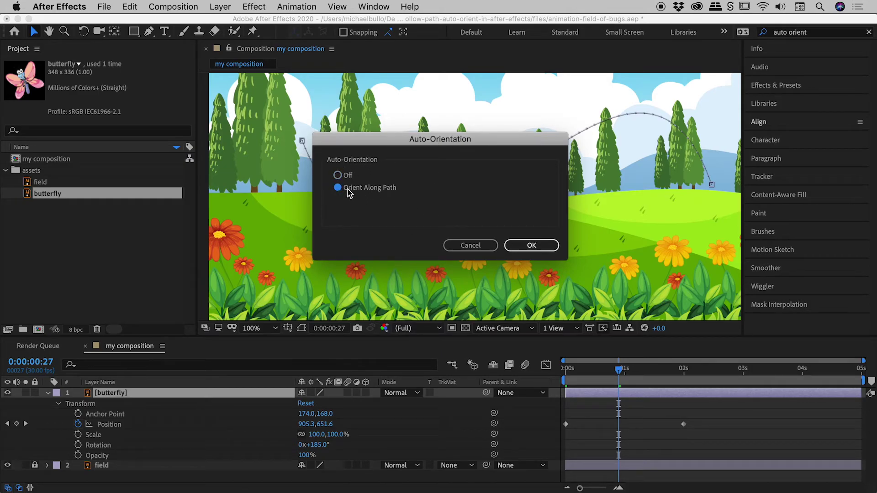
pyautogui.click(532, 245)
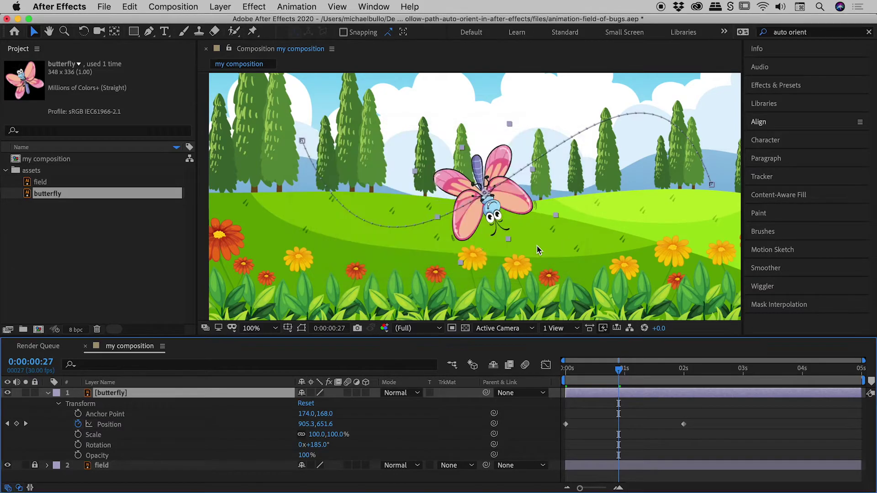
pyautogui.moveTo(621, 372); pyautogui.dragTo(565, 369)
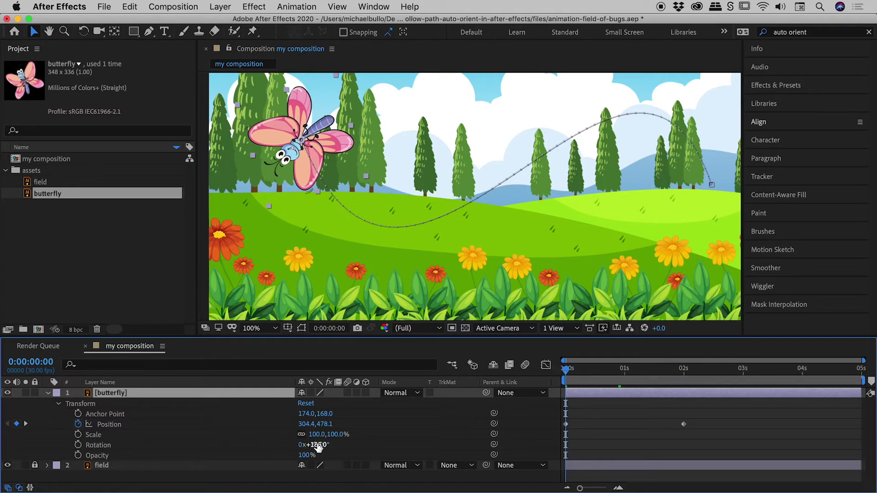
# Step: Scrub the butterfly's Rotation to 0x+108.0° so its head leads along the path
pyautogui.moveTo(314, 444); pyautogui.dragTo(268, 438)
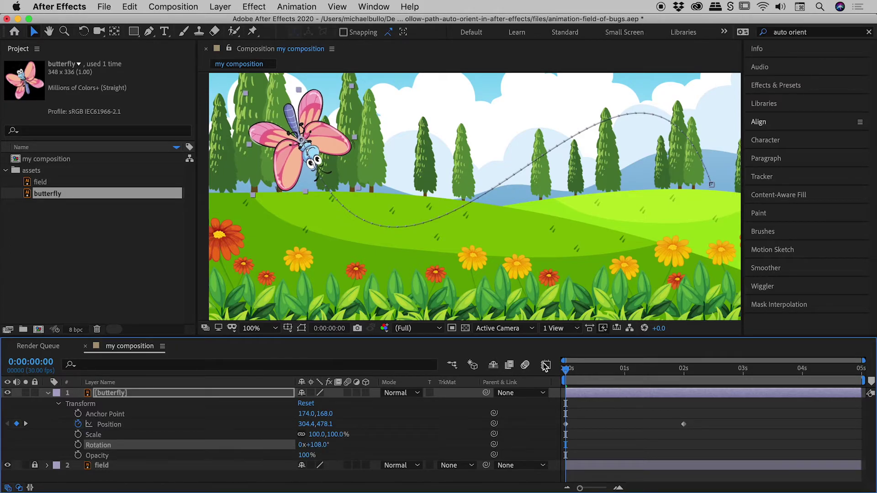
pyautogui.moveTo(568, 371)
pyautogui.mouseDown()
pyautogui.moveTo(676, 383)
pyautogui.moveTo(563, 383)
pyautogui.mouseUp()
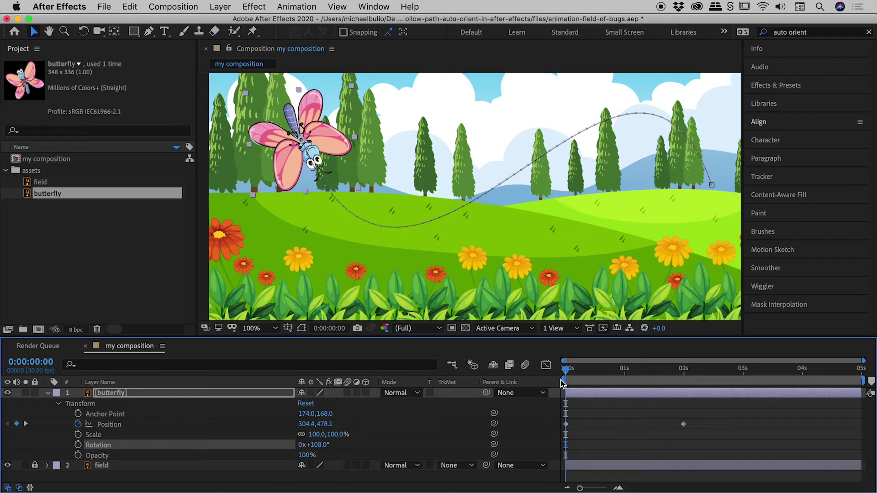
pyautogui.click(264, 329)
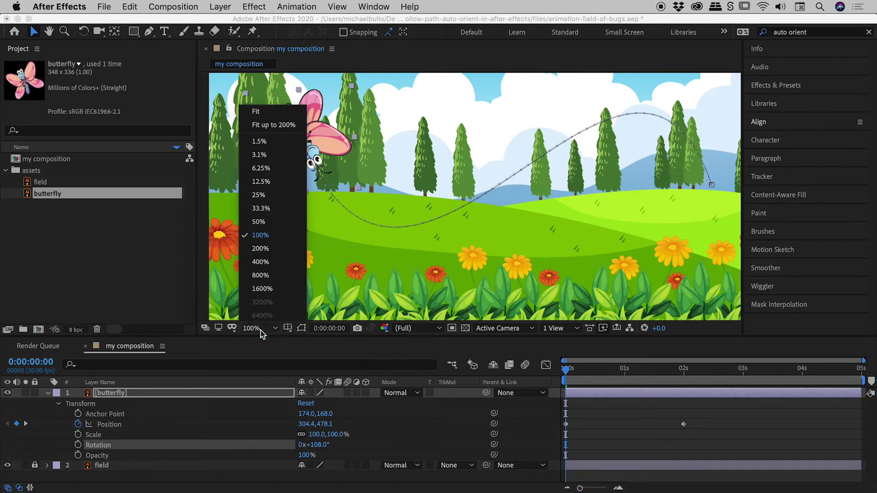
# Step: Fit the composition up to 200% and play the butterfly's flight preview twice
pyautogui.click(268, 120)
pyautogui.click(229, 124)
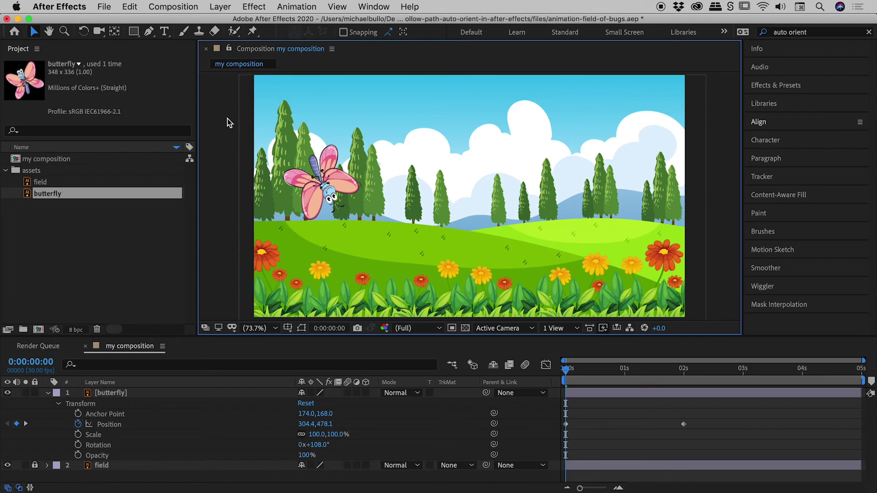
pyautogui.press('space')
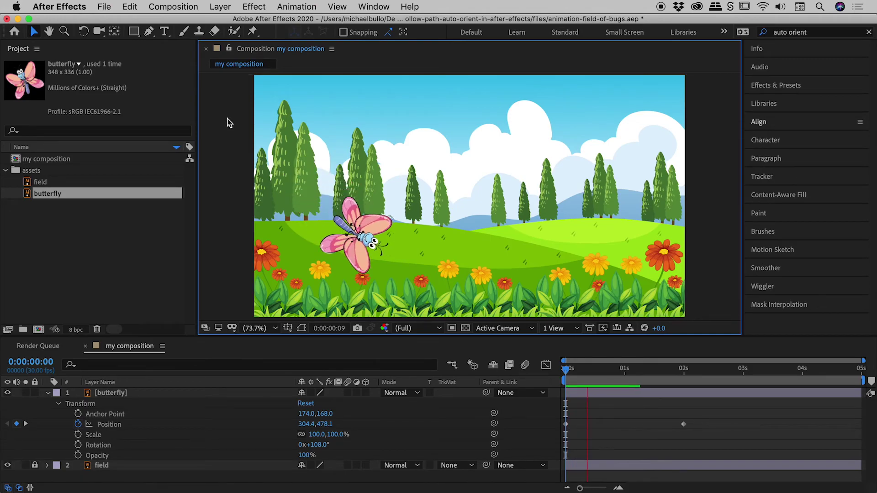
pyautogui.press('space')
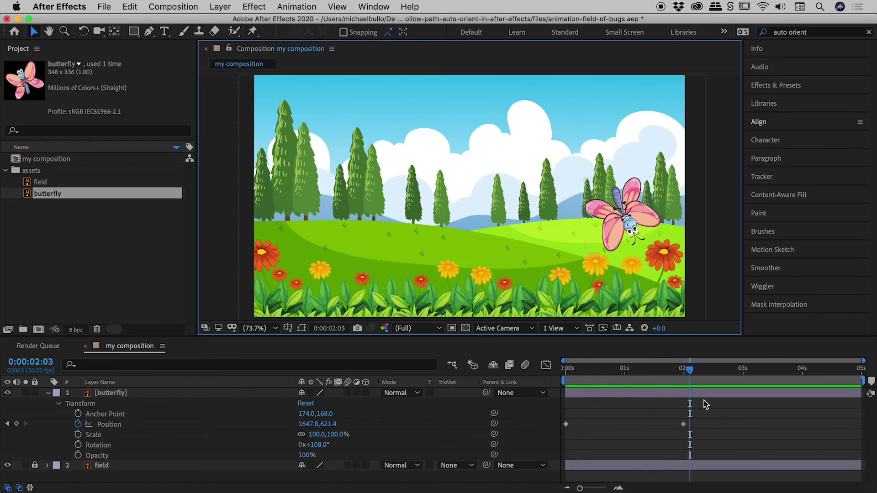
pyautogui.click(561, 370)
pyautogui.press('space')
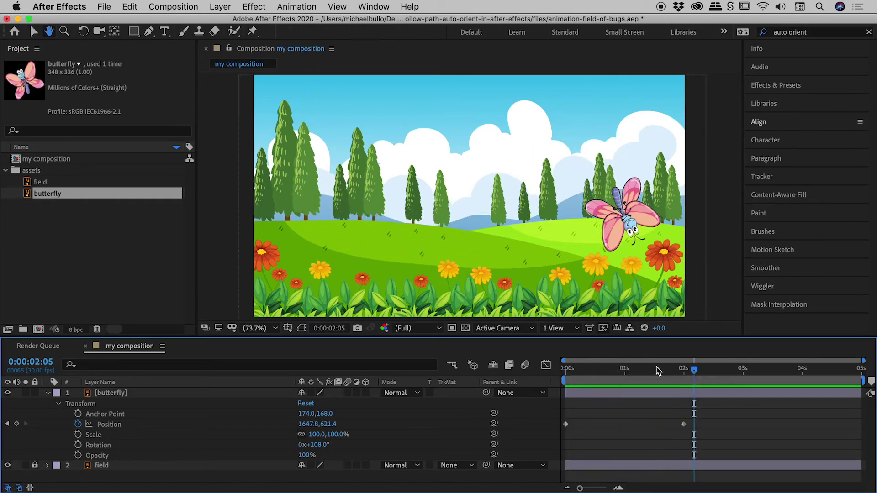
pyautogui.click(627, 370)
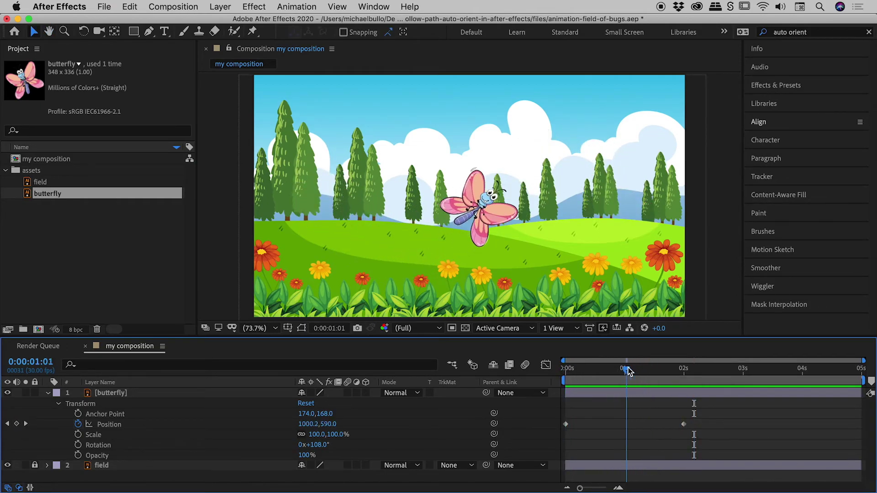
pyautogui.click(169, 393)
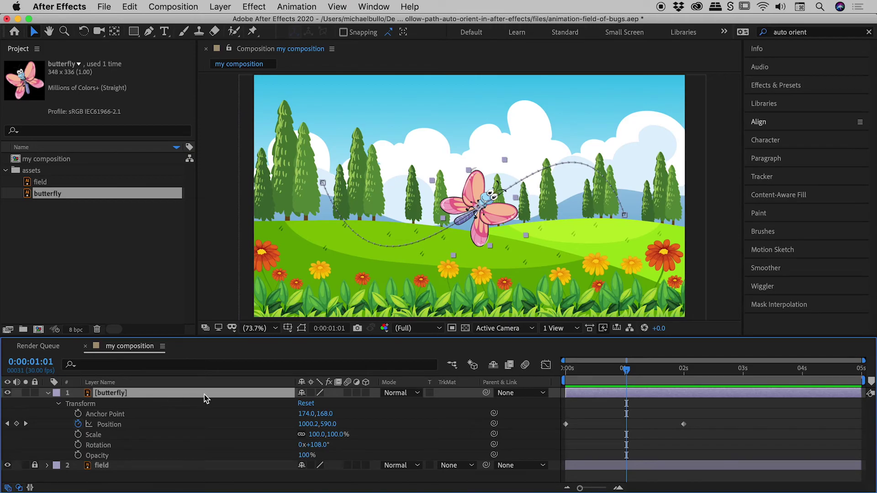
# Step: Bring up the Layer > Transform submenu to reach Auto-Orient for the butterfly
pyautogui.click(220, 7)
pyautogui.moveTo(259, 143)
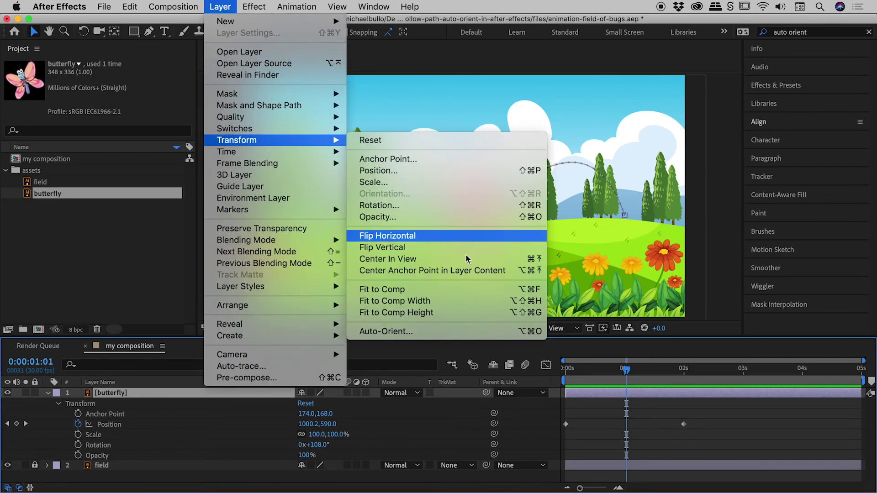